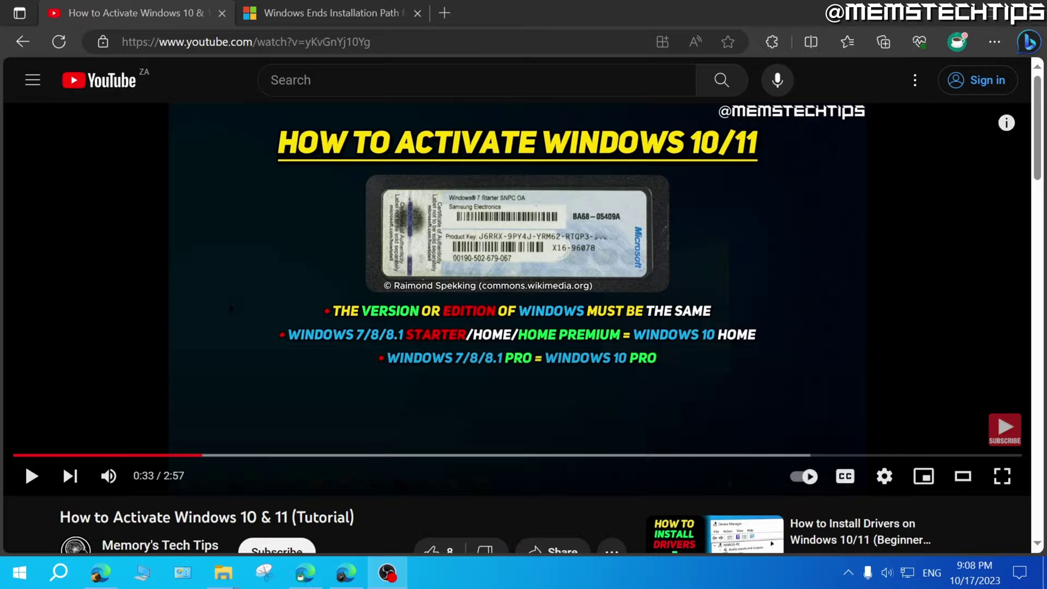
Leave the YouTube video and switch to the 'Windows Ends Installation Path for Free Windows 7/8 Upgrade' article
drag(60, 517, 355, 517)
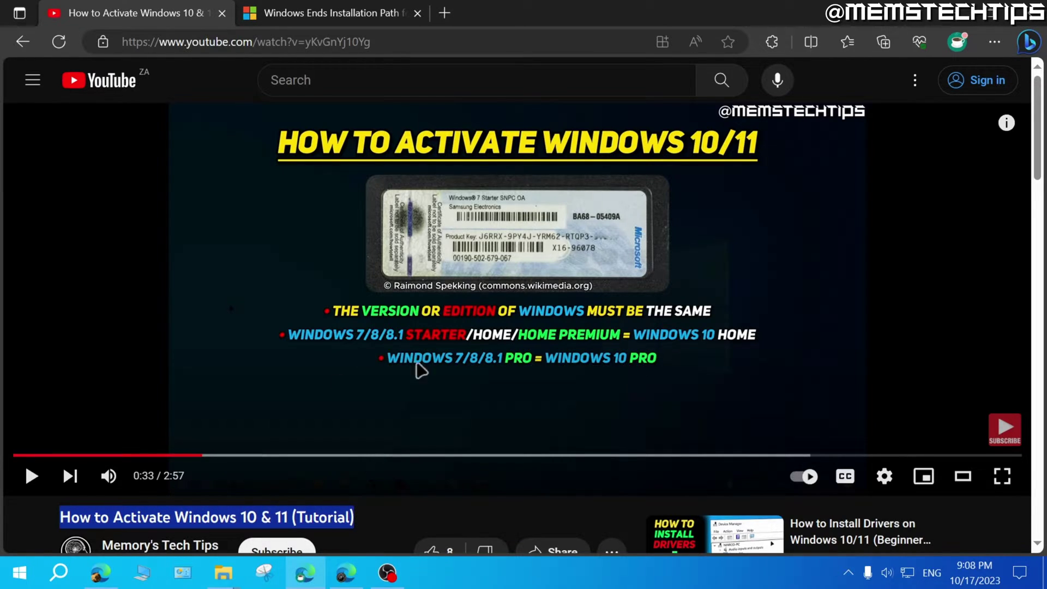
click(385, 517)
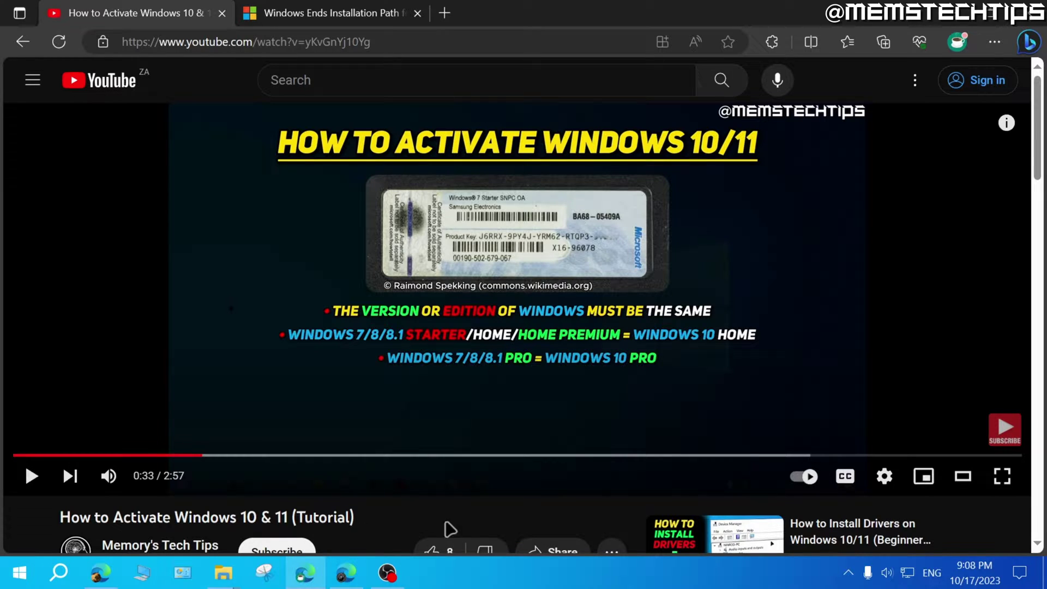
click(341, 16)
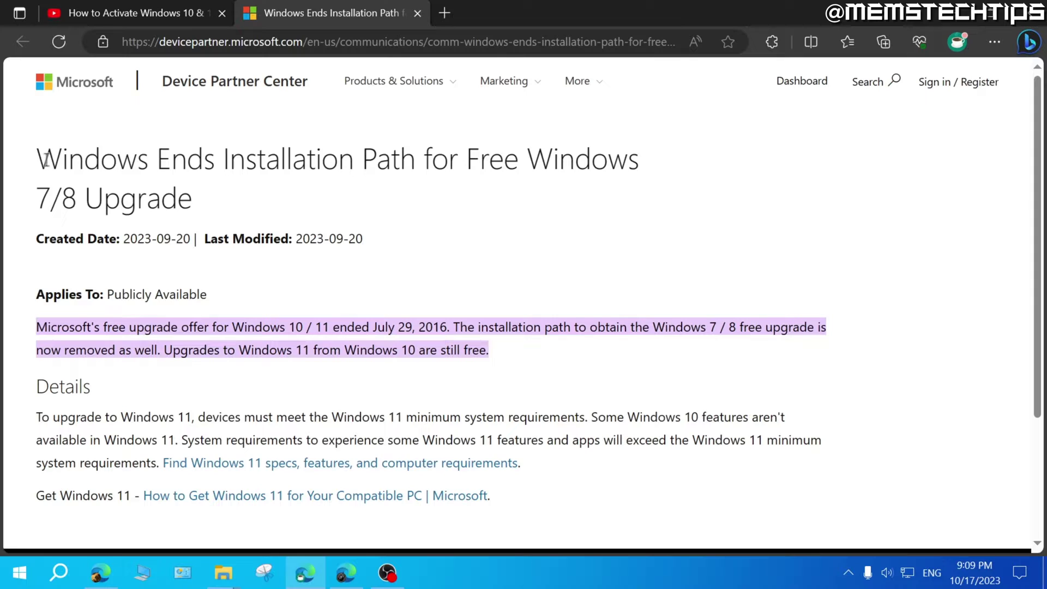
Highlight the article headline and the 'Upgrades to Windows 11' sentence, then go back to YouTube
drag(46, 159, 507, 215)
drag(191, 211, 192, 216)
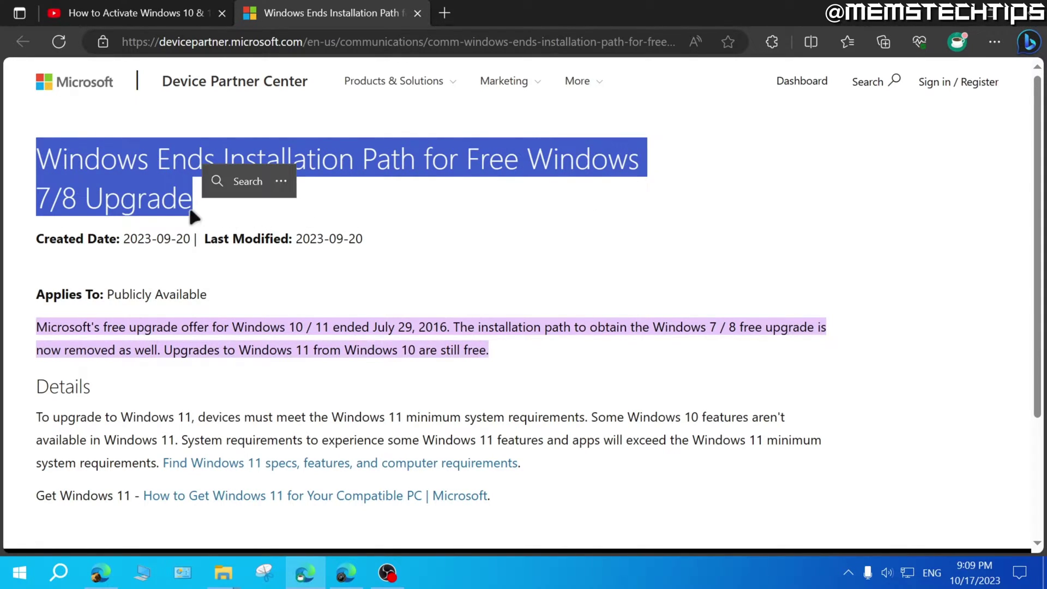
click(204, 213)
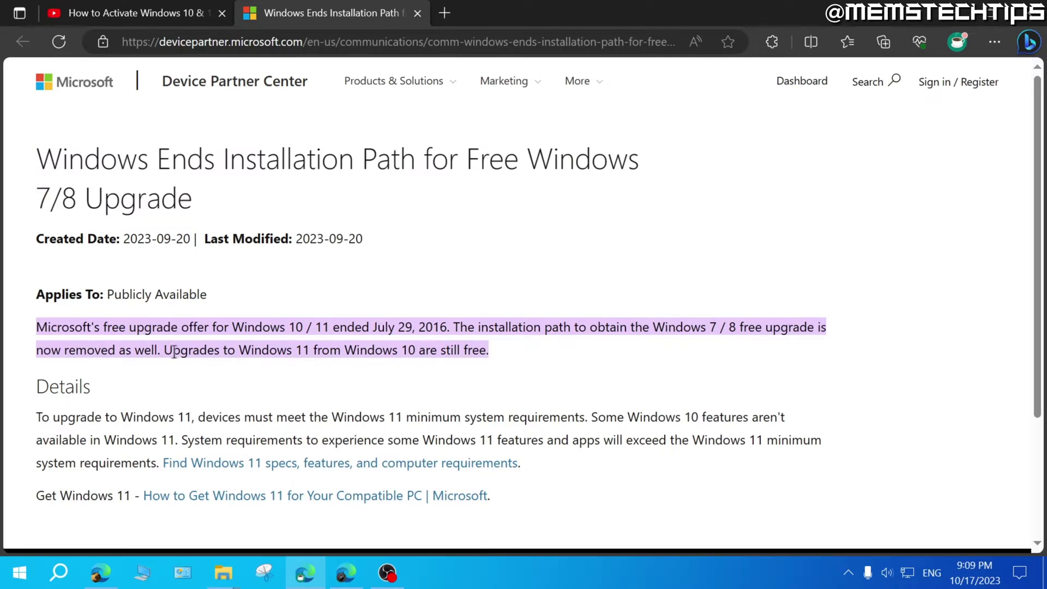
drag(164, 349, 483, 353)
click(76, 252)
click(135, 15)
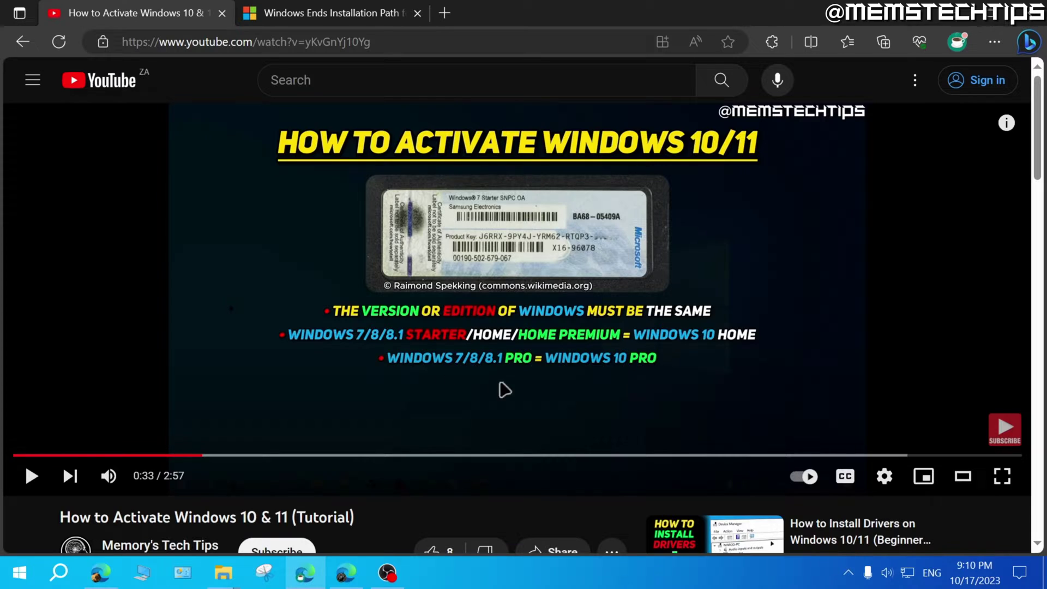
Jump the tutorial to 1:39 and scroll down to the description's purchase link
click(577, 456)
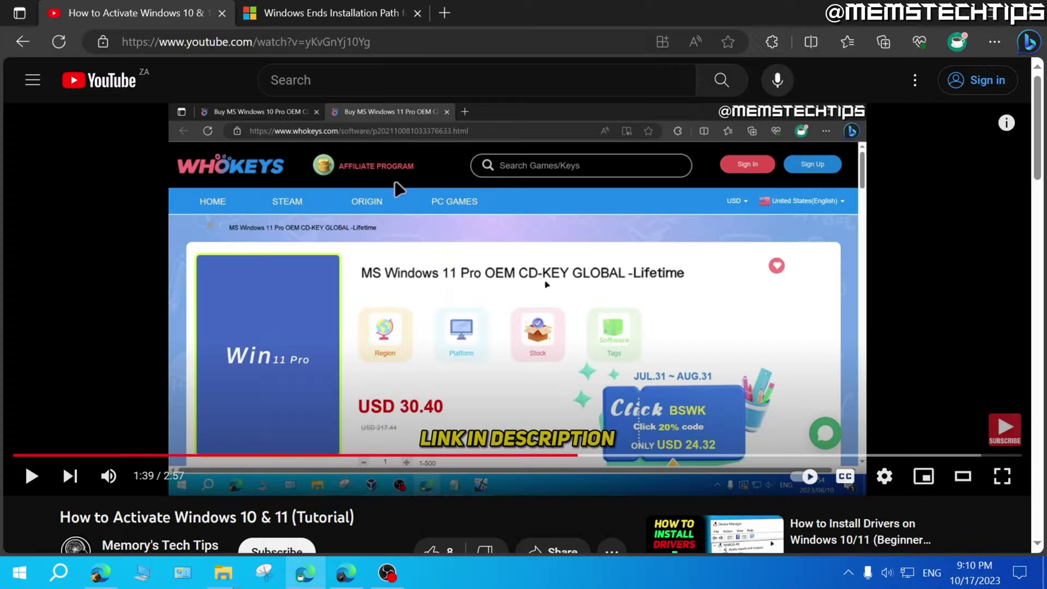
scroll(485, 315, down, 3)
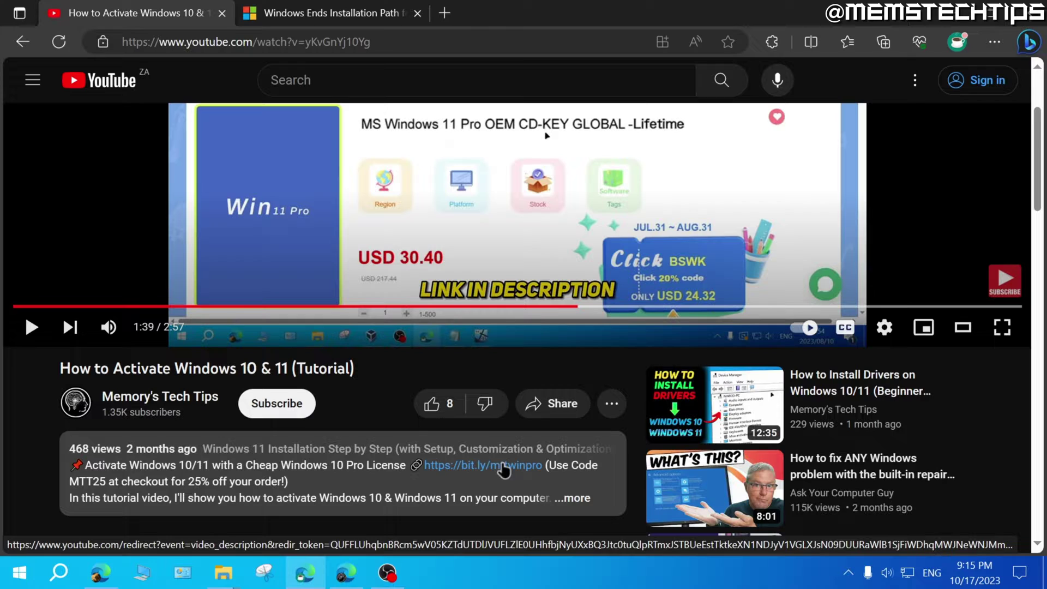
Follow the bit.ly link to the Win 10 Pro OEM key page, choose Buy Now and sign in
click(482, 478)
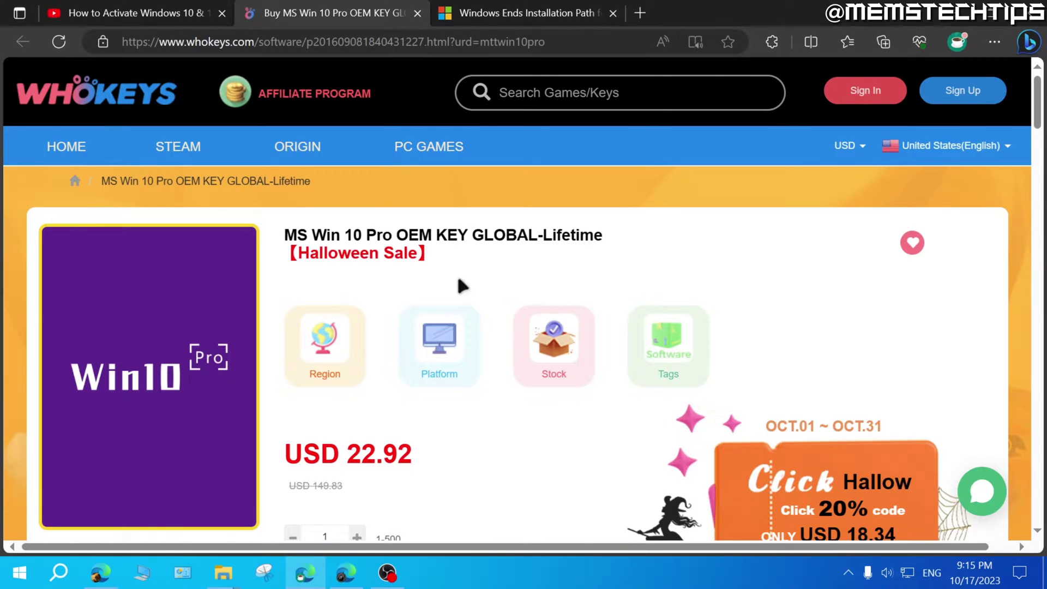
scroll(419, 253, down, 4)
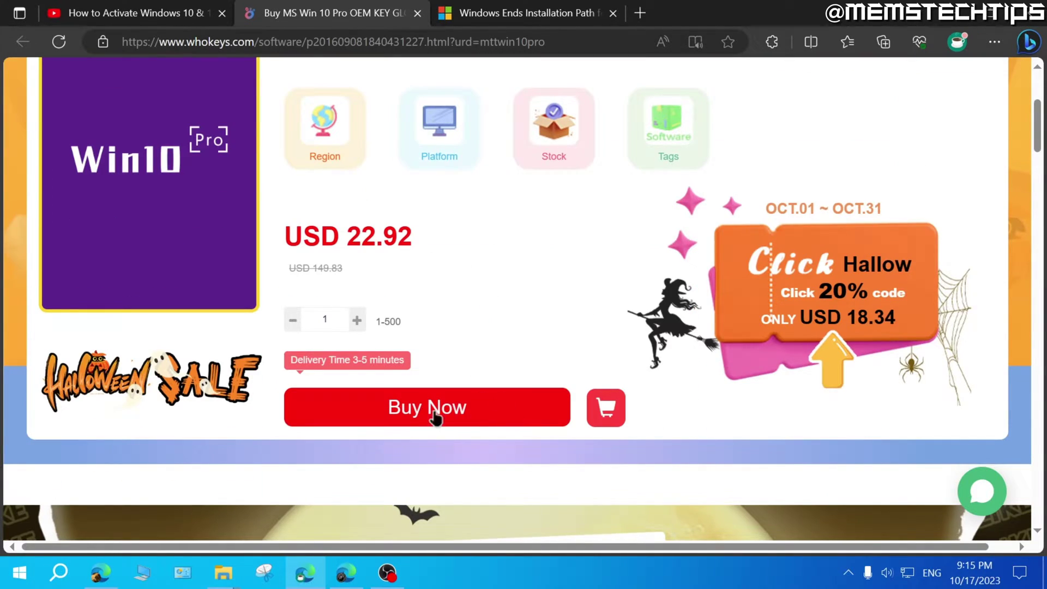
click(483, 414)
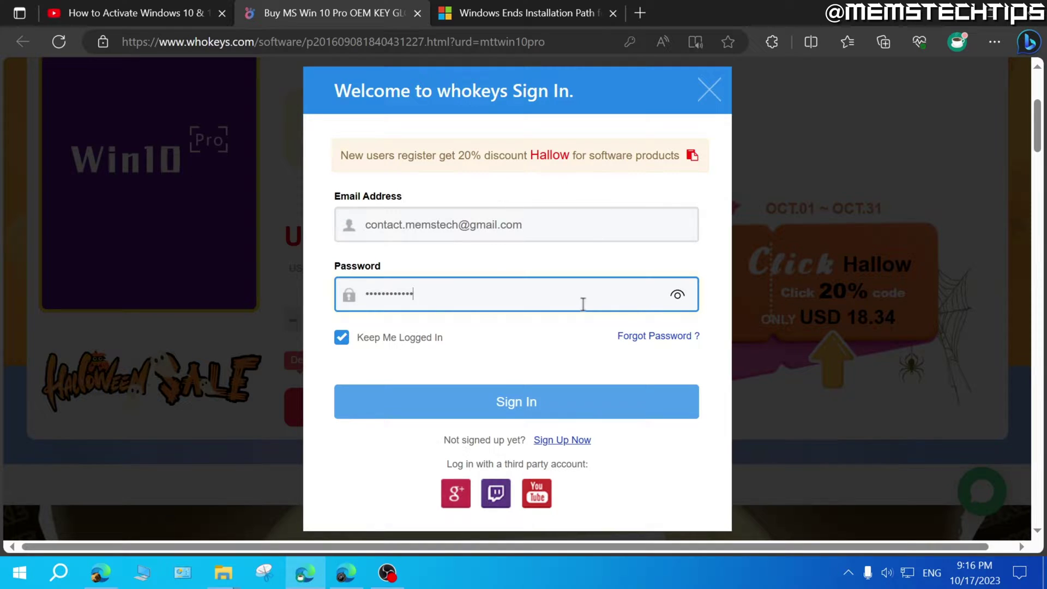
click(518, 418)
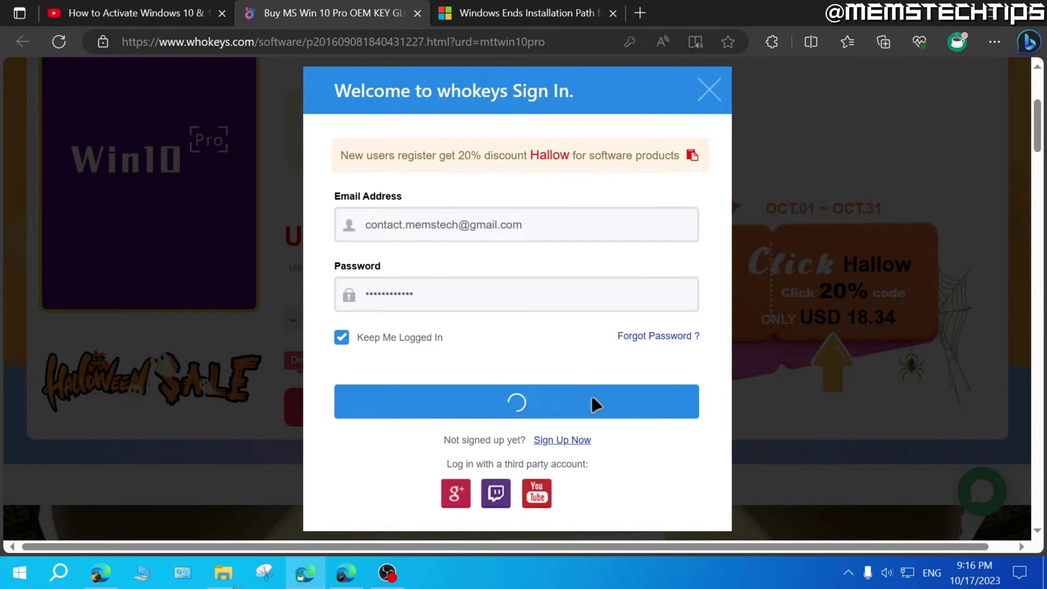
Apply promotion code MTT25 to drop the total to USD 17.19 and submit the order
scroll(470, 288, down, 1)
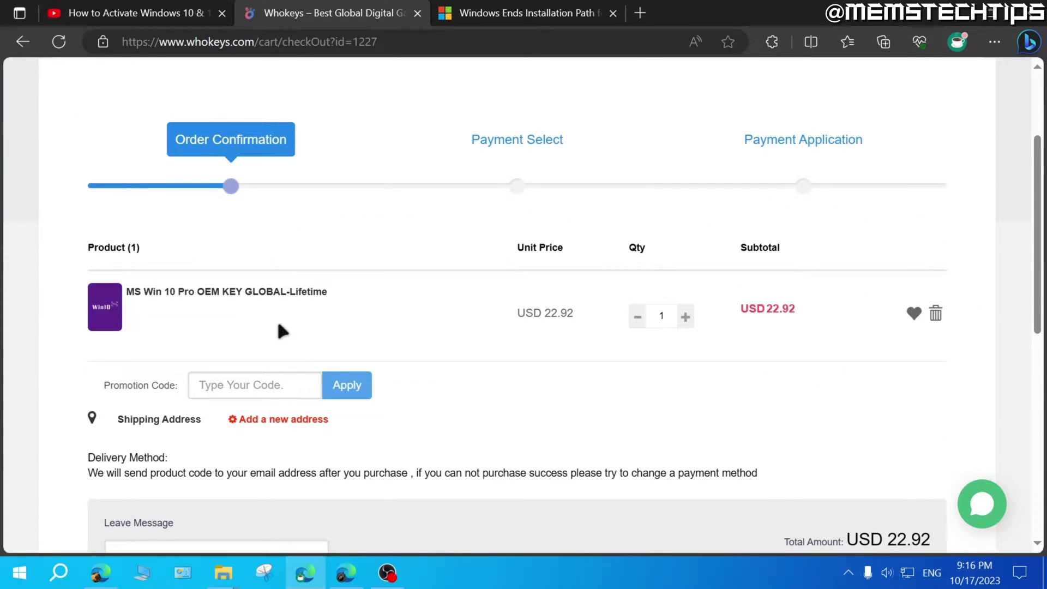
scroll(278, 324, down, 1)
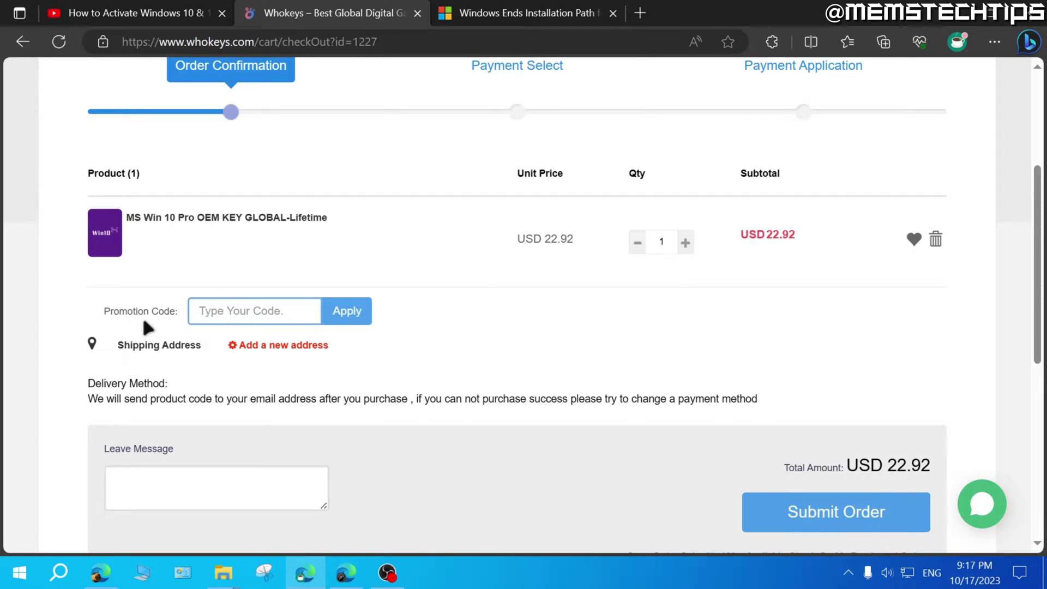
click(271, 312)
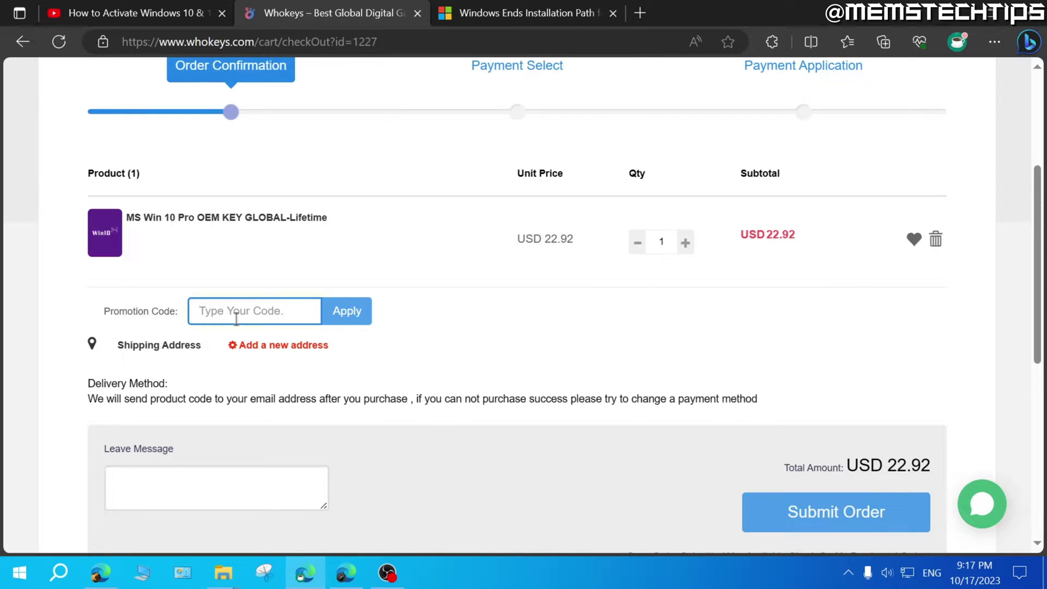
text(MTT25)
click(350, 317)
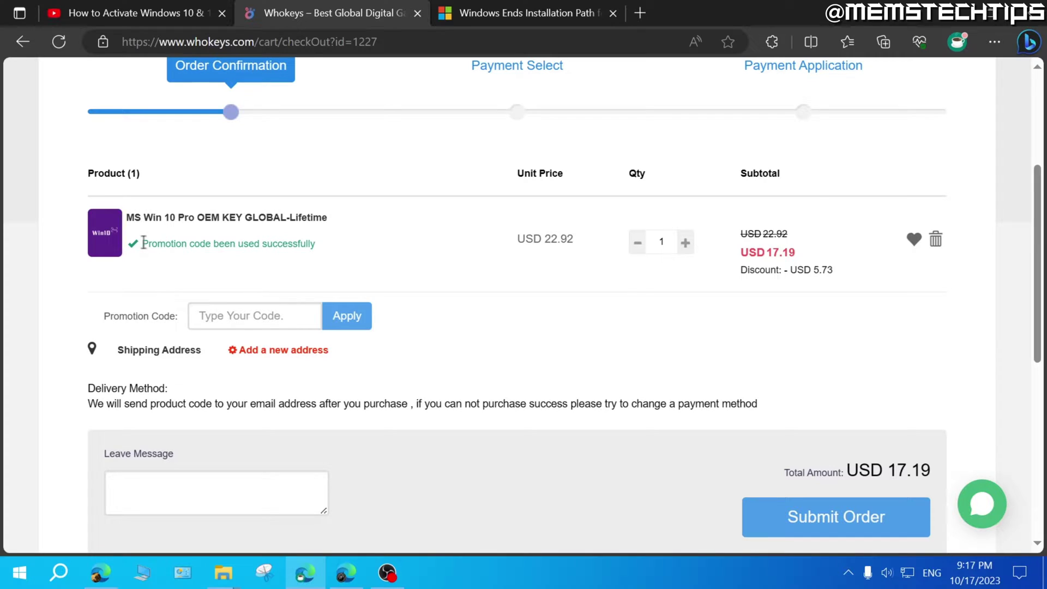
drag(143, 242, 343, 246)
click(342, 247)
scroll(773, 351, down, 1)
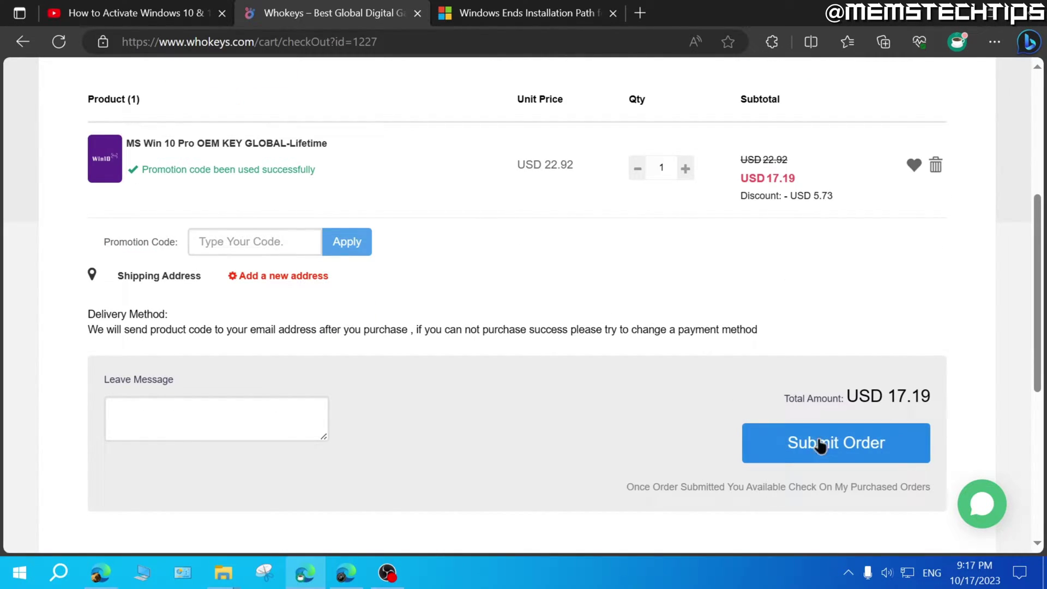
click(866, 442)
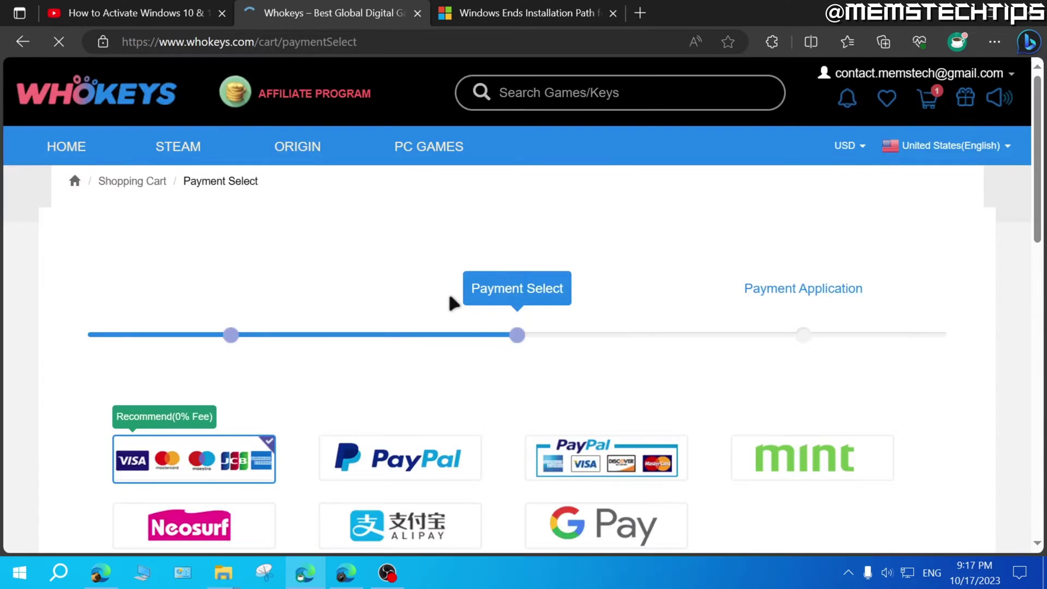
Pay the USD 17.19 order by card with the entered card details
scroll(703, 344, down, 3)
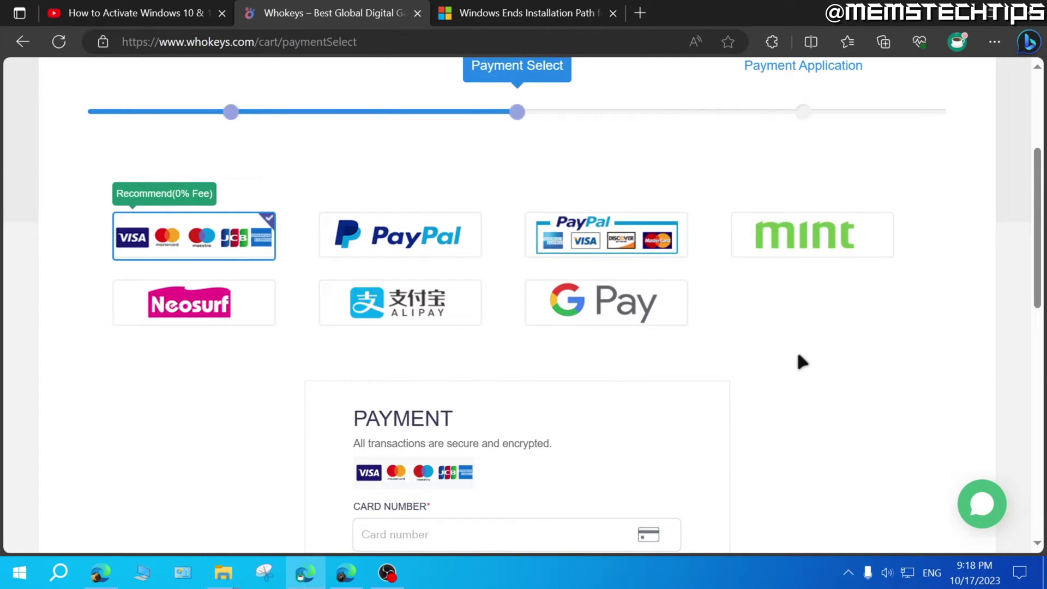
scroll(797, 355, down, 5)
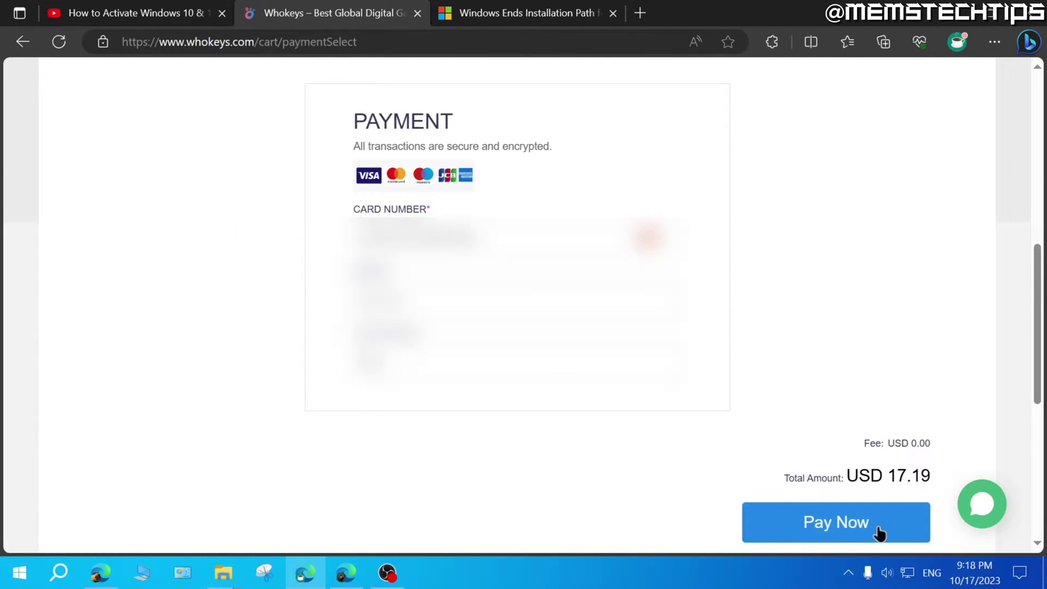
click(874, 533)
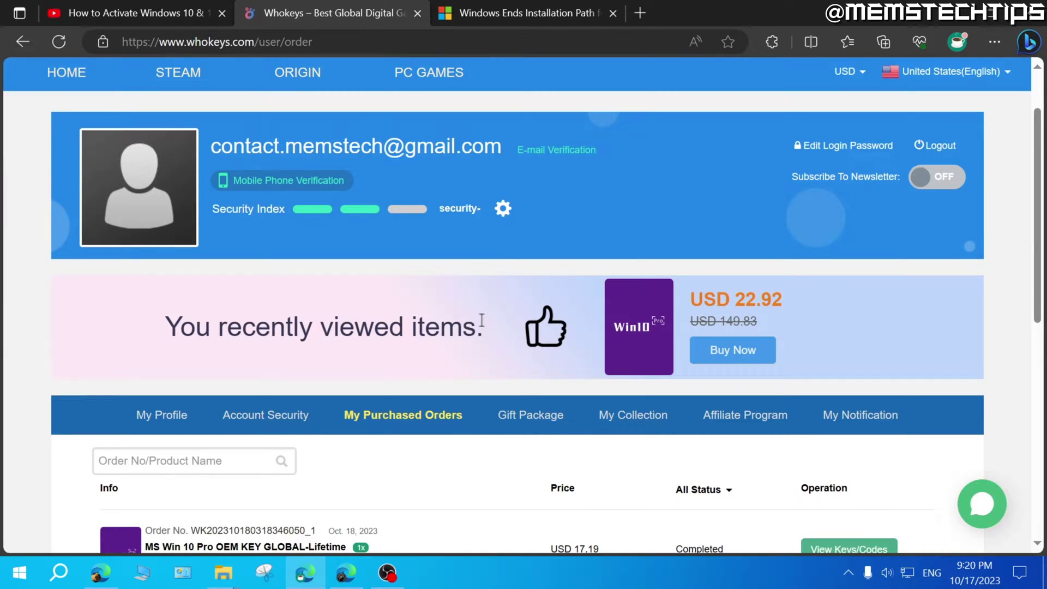
Reveal the order's Win 10 Pro key via View Keys/Codes and Get The Key, and select it
scroll(1027, 207, down, 3)
scroll(1028, 228, down, 1)
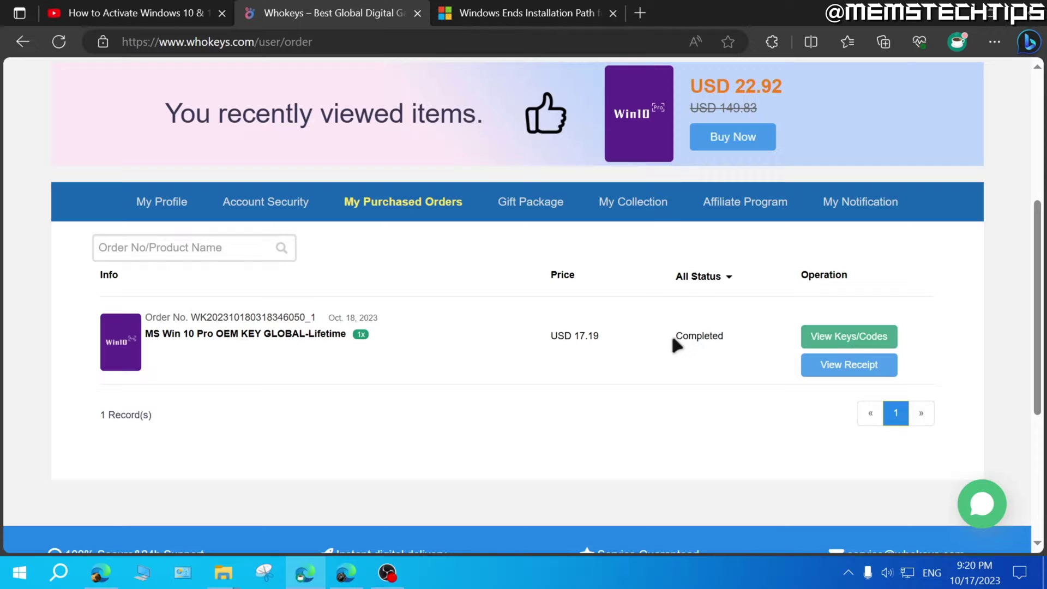
click(840, 338)
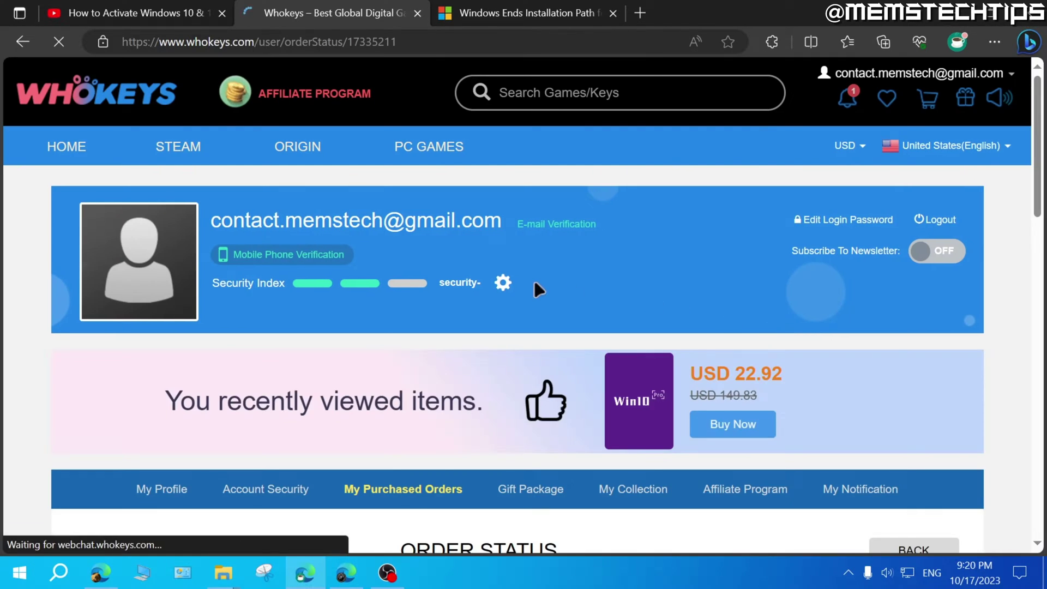
scroll(602, 288, down, 9)
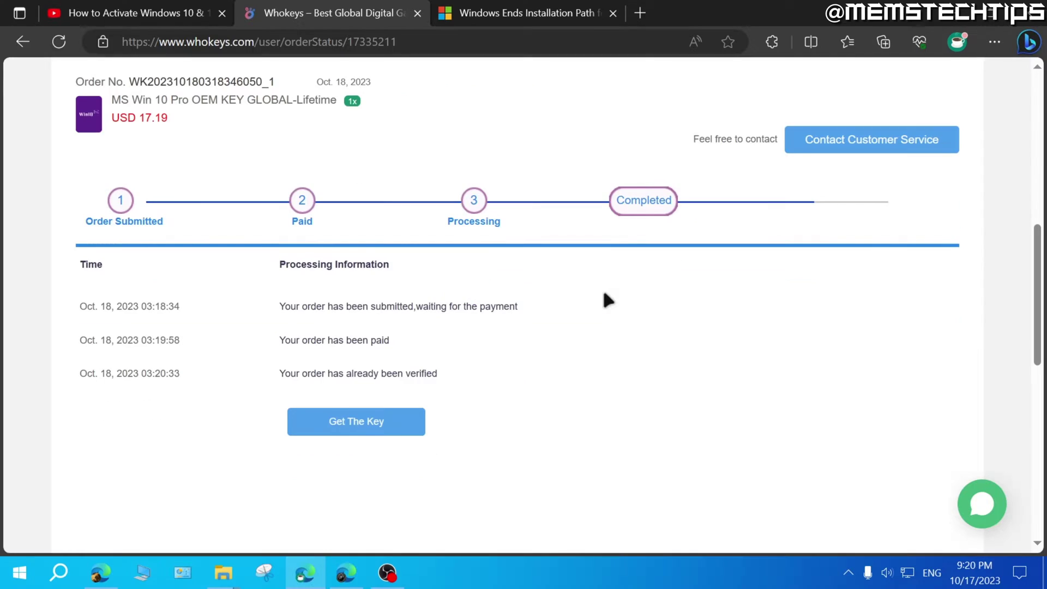
click(409, 427)
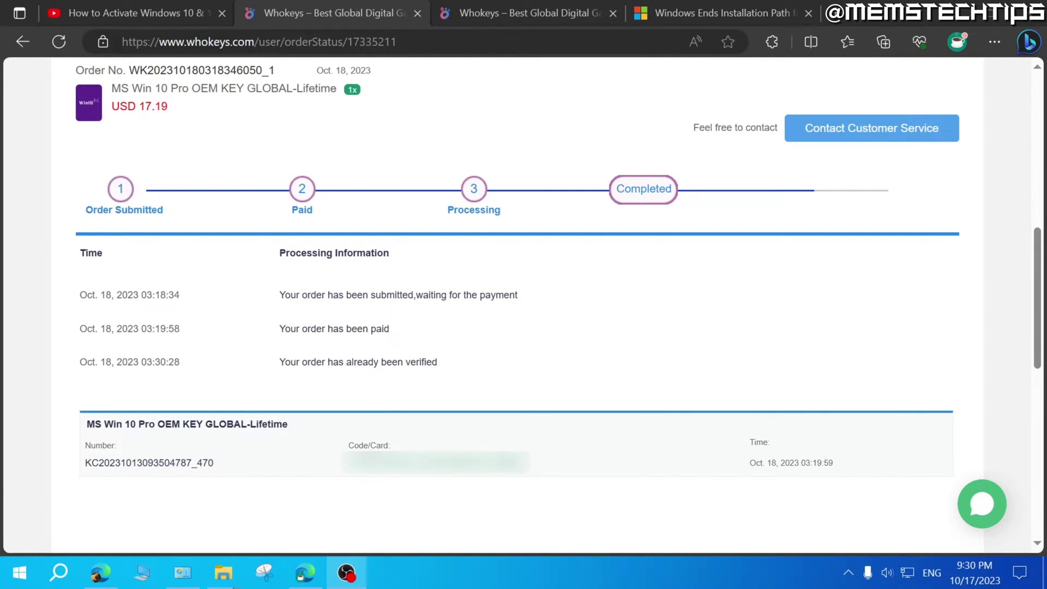
drag(407, 476, 343, 476)
right_click(392, 476)
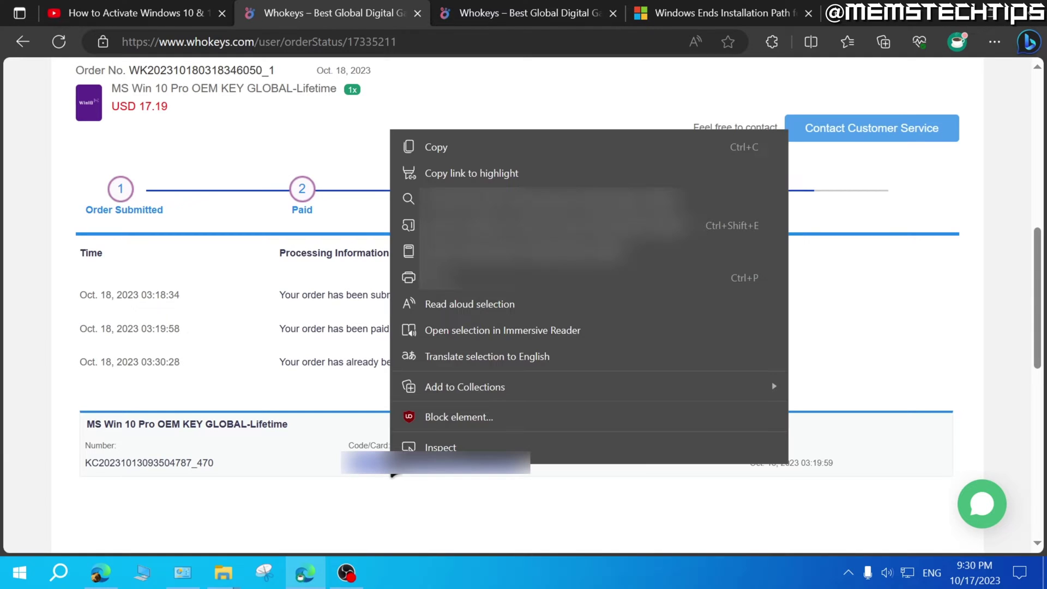
Copy the product key and run changepk.exe from the Run dialog
click(452, 145)
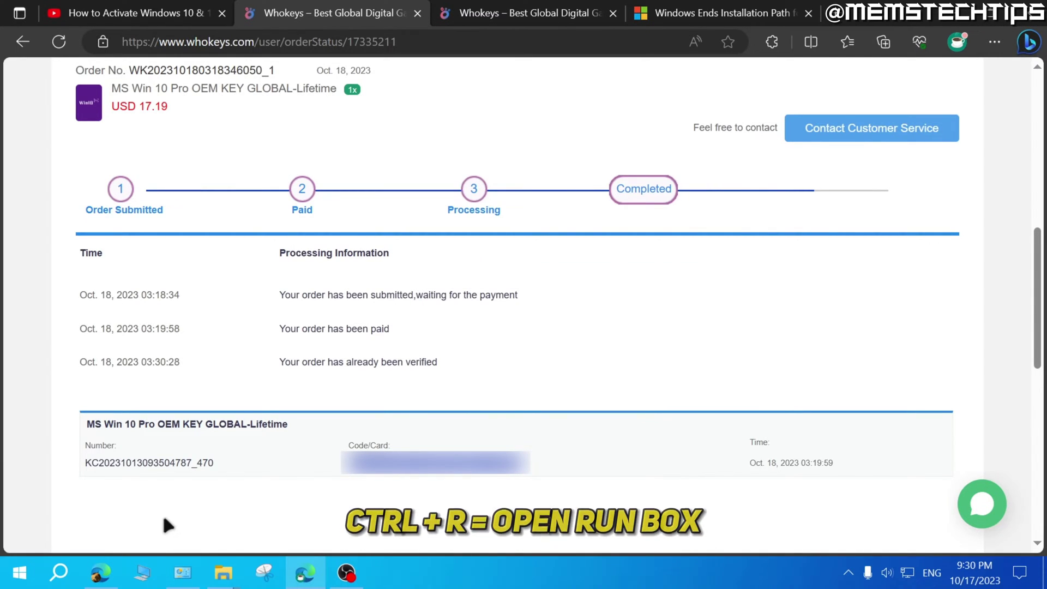
key(super+r)
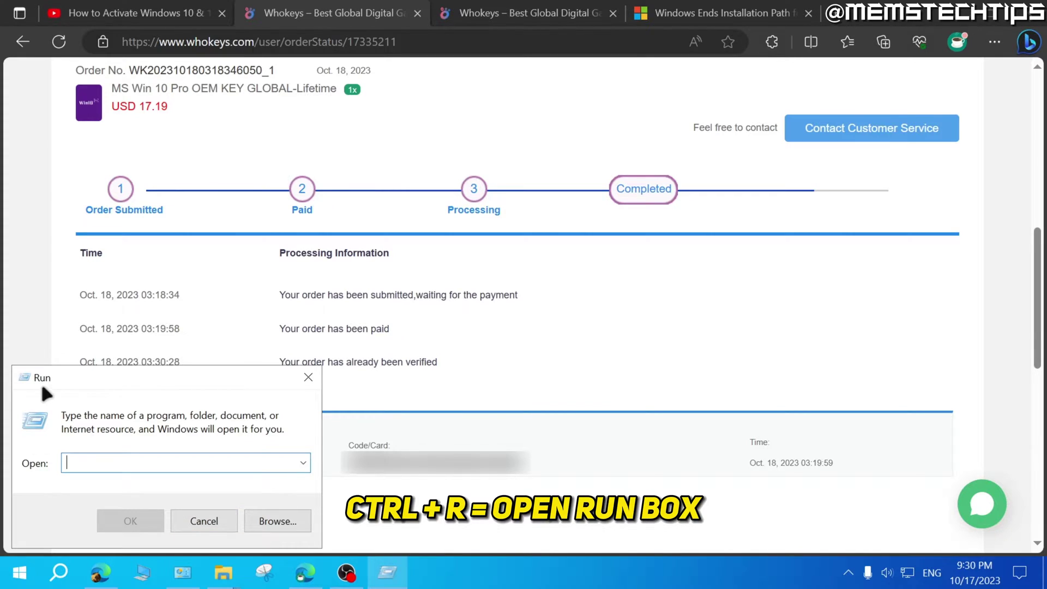
text(changepk.exe)
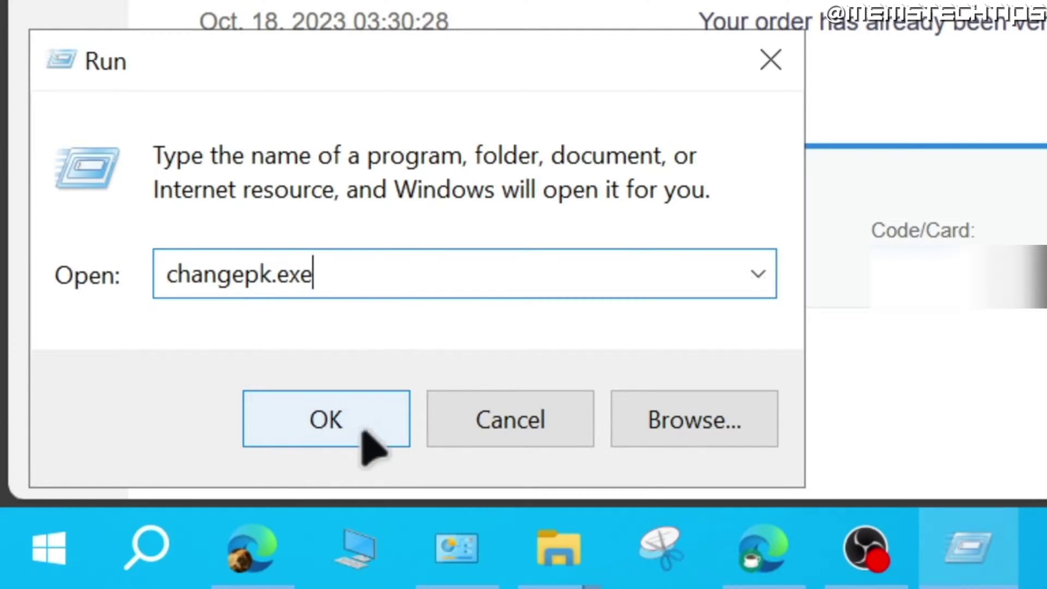
click(335, 427)
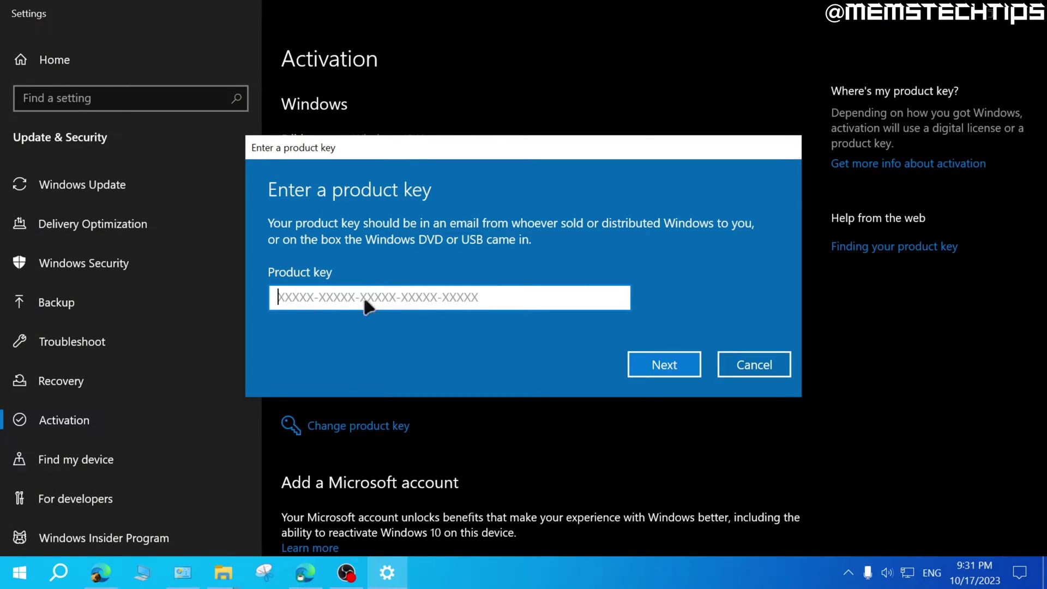
Paste the purchased key, submit it, and cancel after the 0xc004f050 rejection
right_click(291, 303)
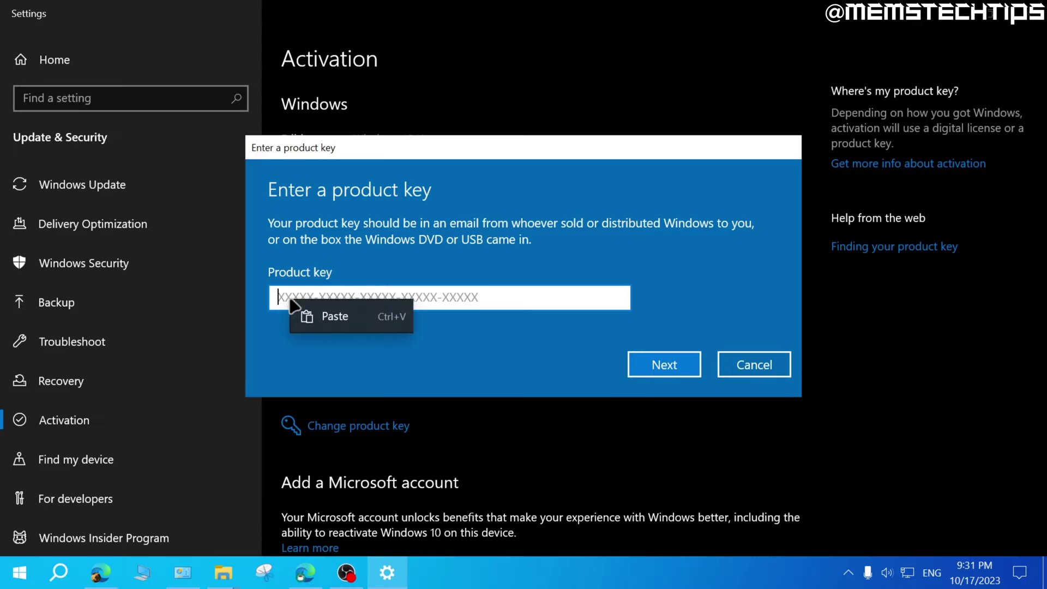
click(349, 317)
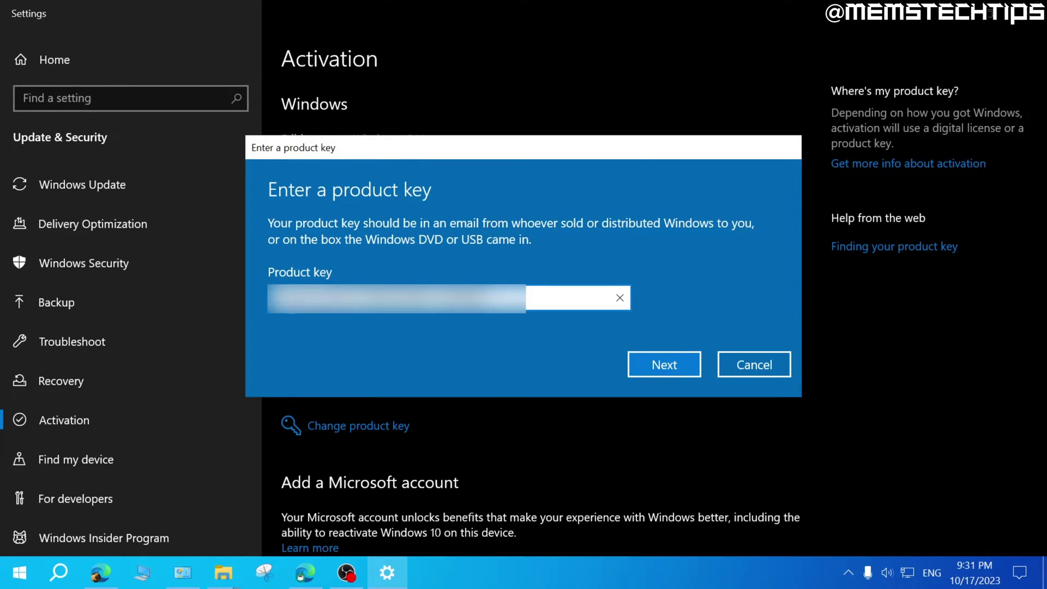
click(657, 366)
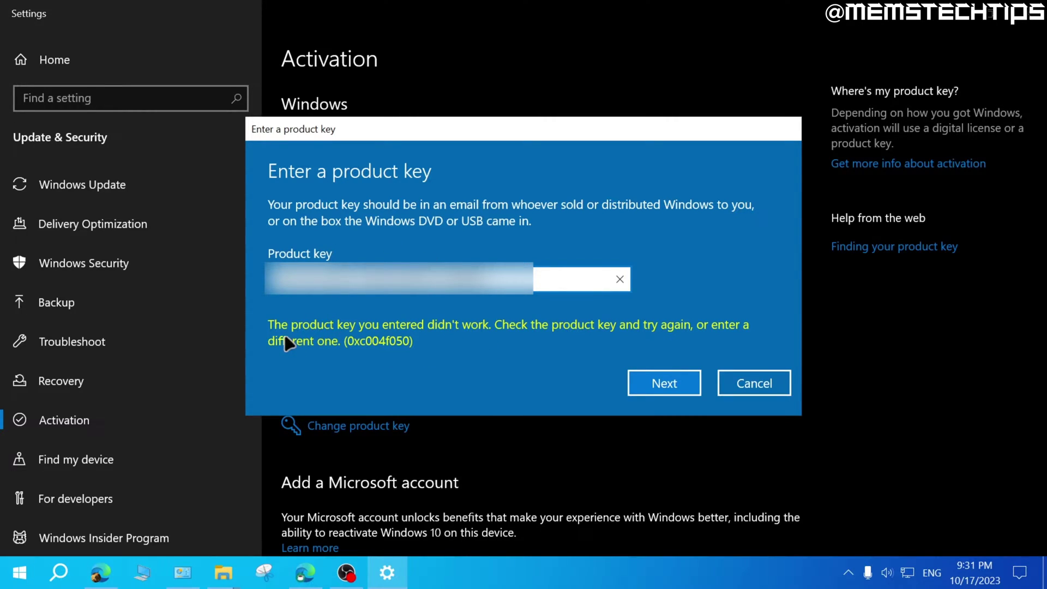
click(751, 388)
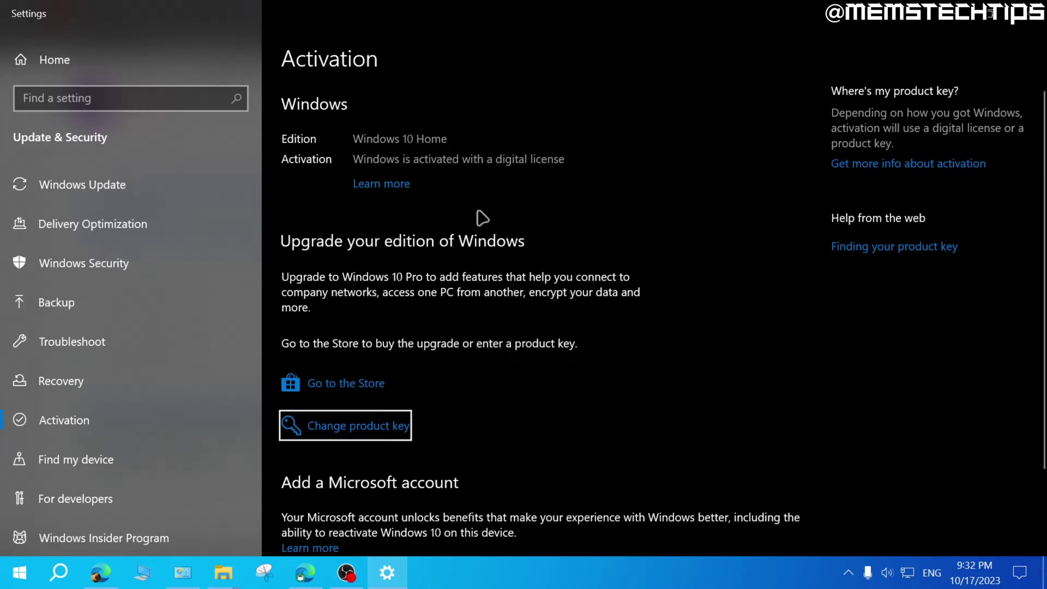
Open the WhoKeys support chat tab and copy the first generic upgrade key from its reply
key(alt+Tab)
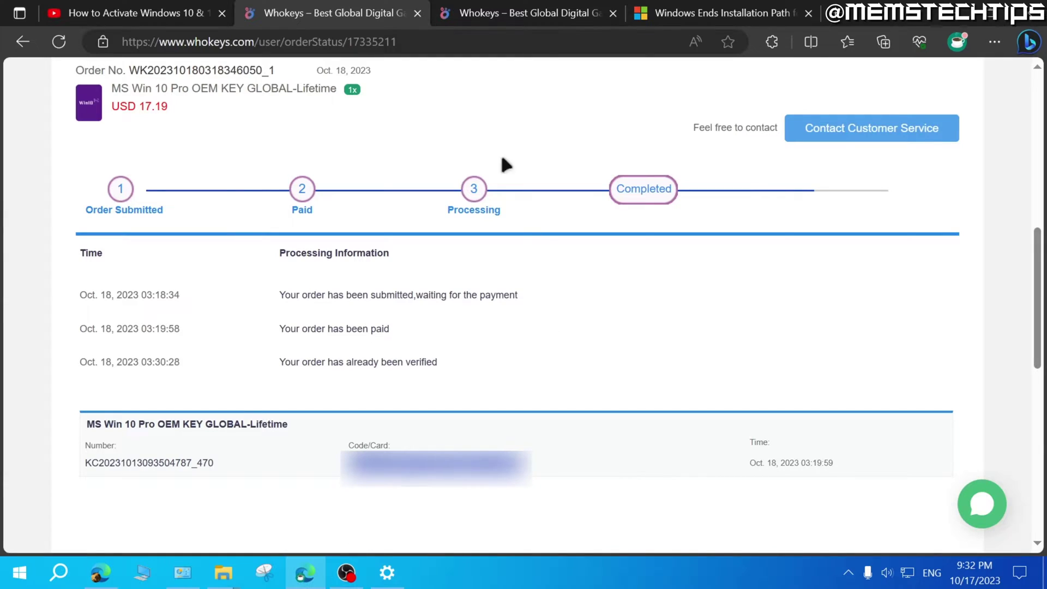
click(510, 17)
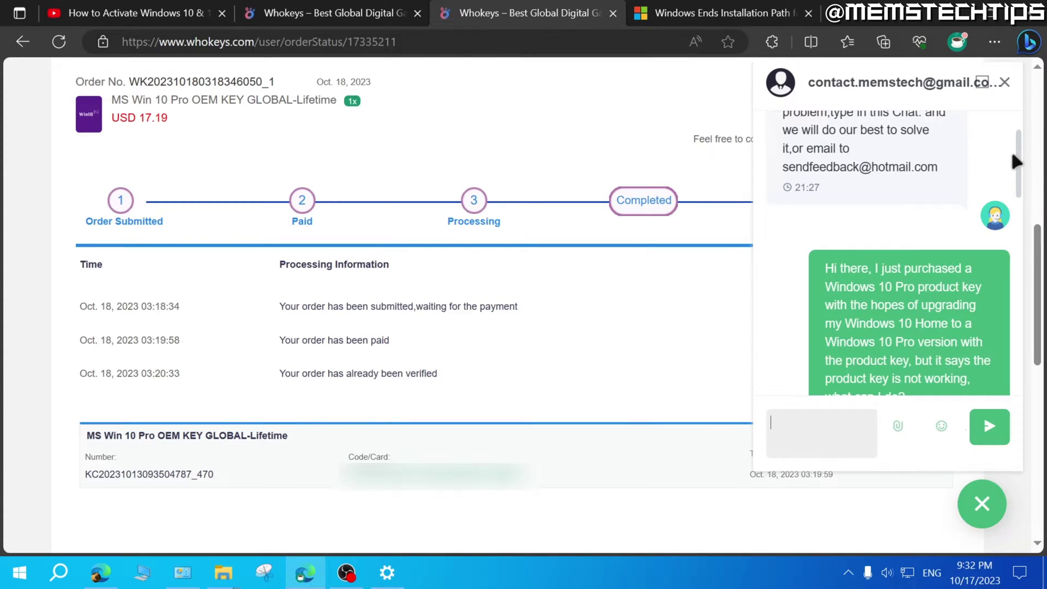
drag(1014, 159, 987, 252)
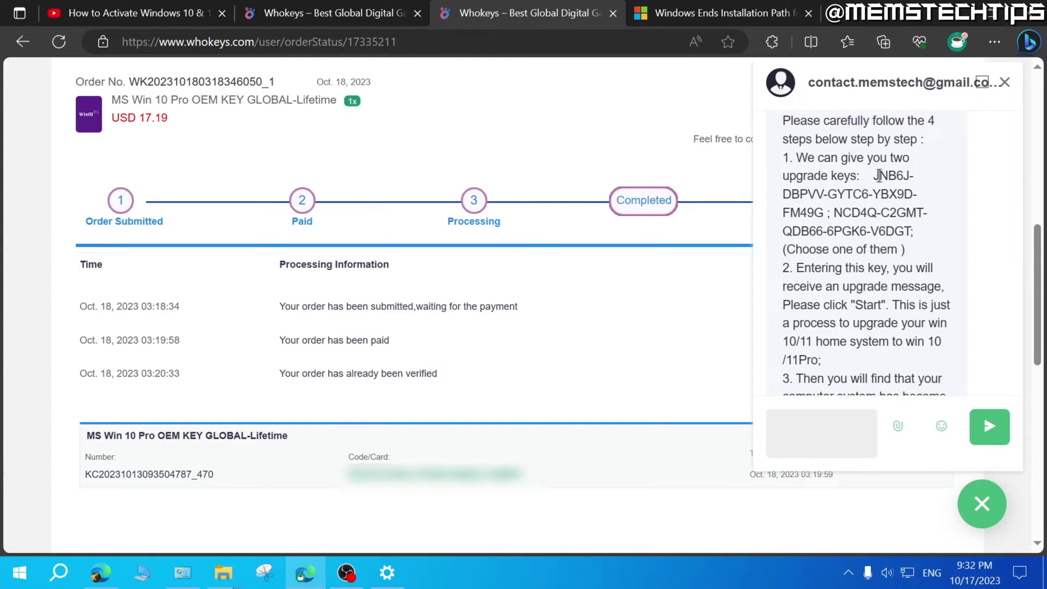
click(813, 342)
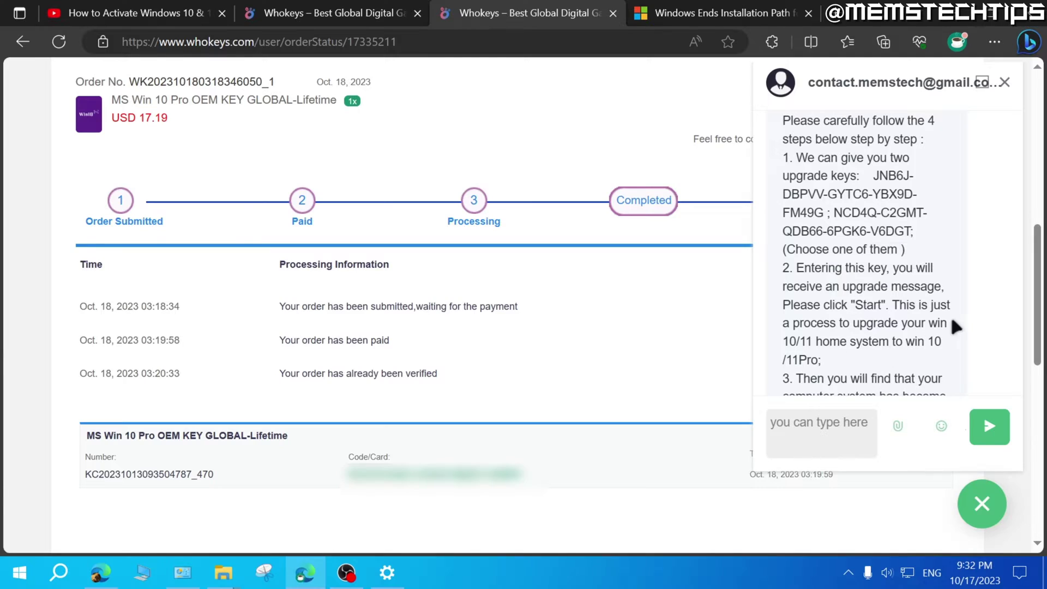
scroll(1012, 281, down, 3)
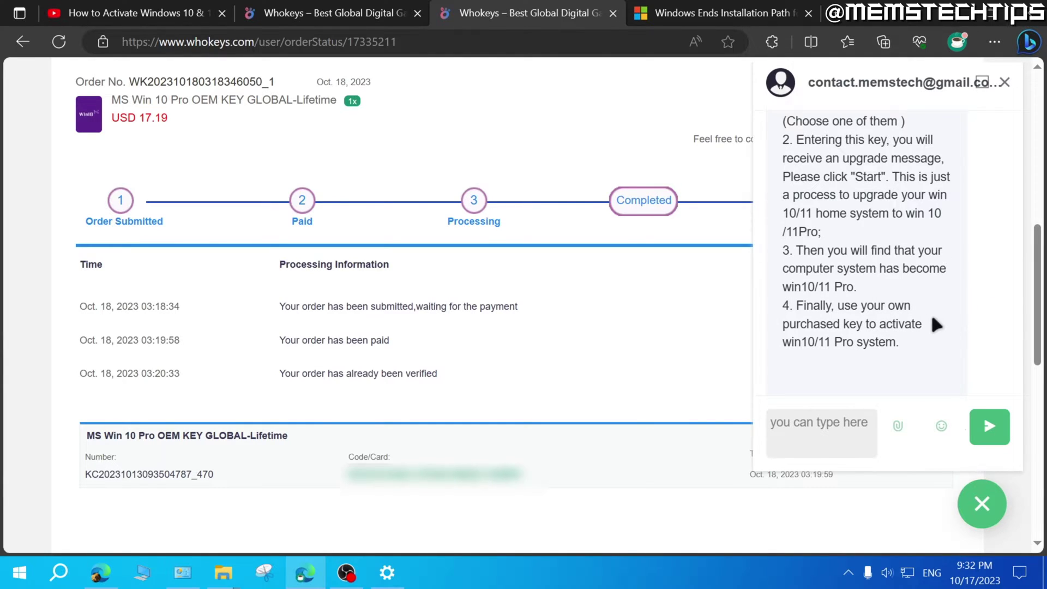
scroll(934, 315, up, 3)
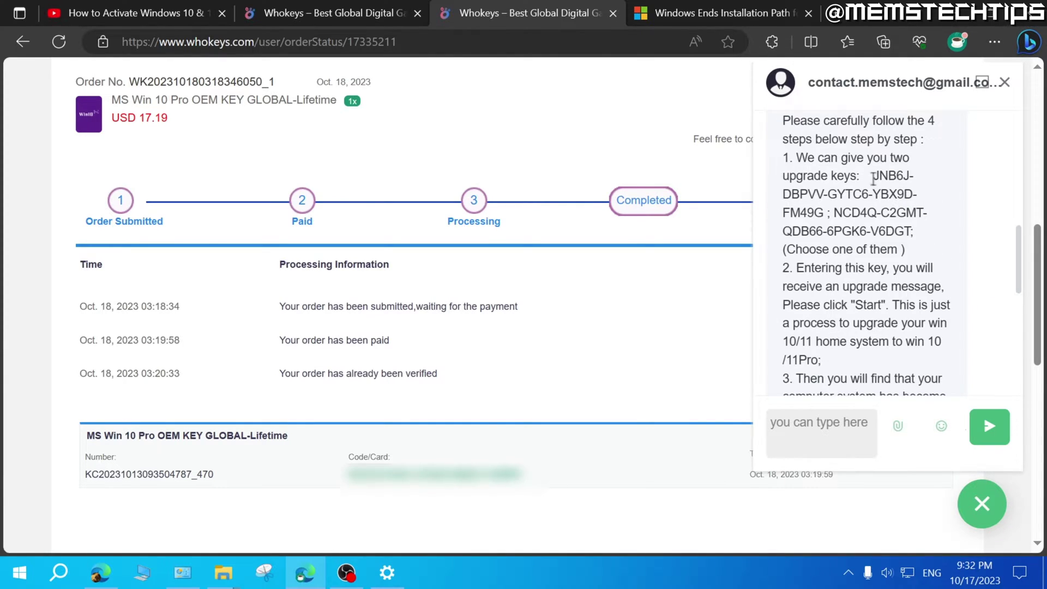
drag(874, 175, 824, 212)
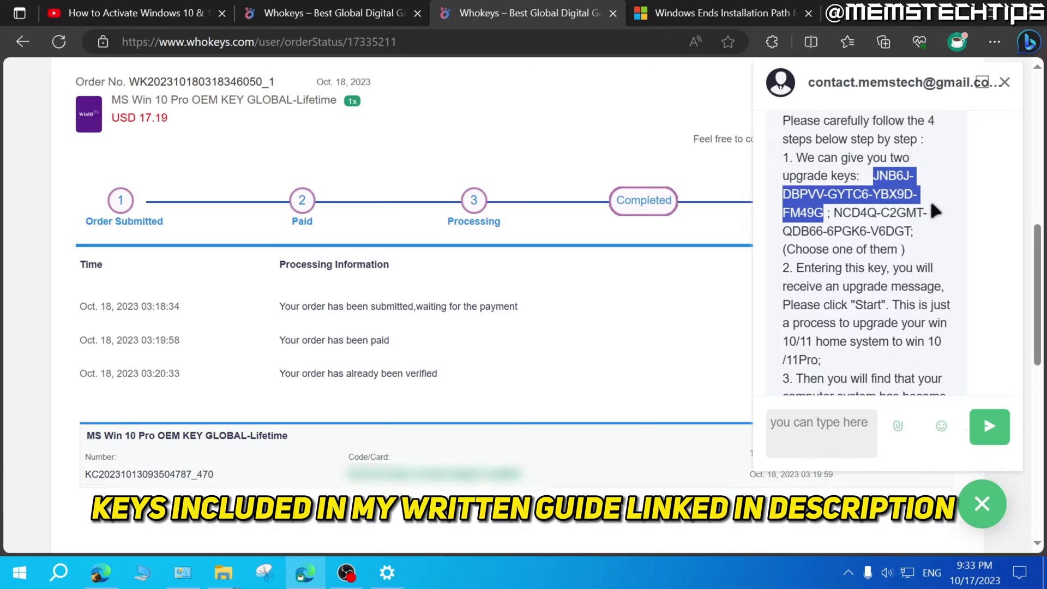
right_click(925, 196)
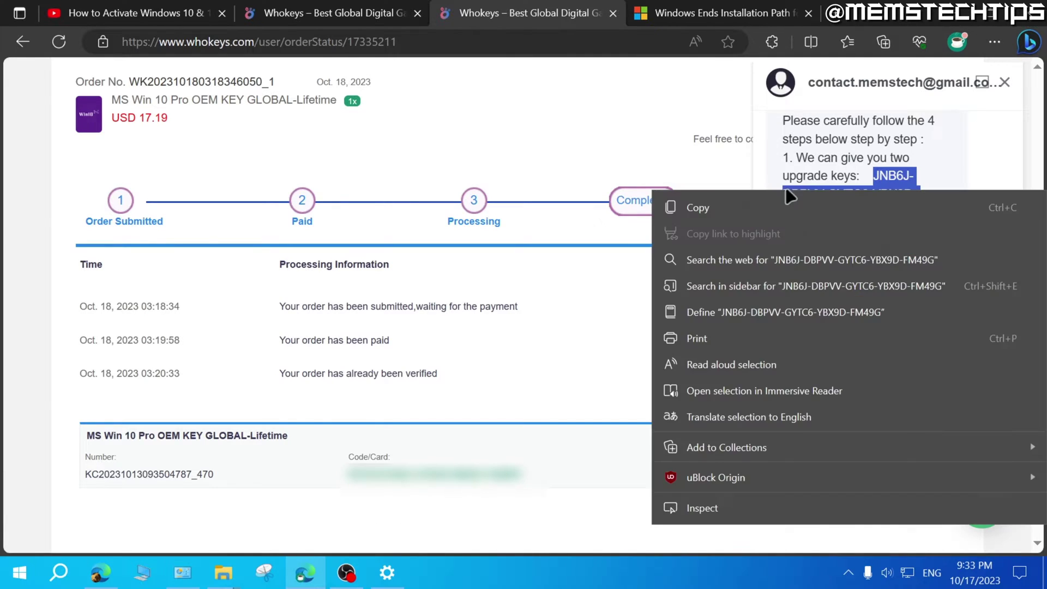
click(729, 202)
Enter the generic upgrade key on the Activation page and start the upgrade to Windows 10 Pro
click(406, 567)
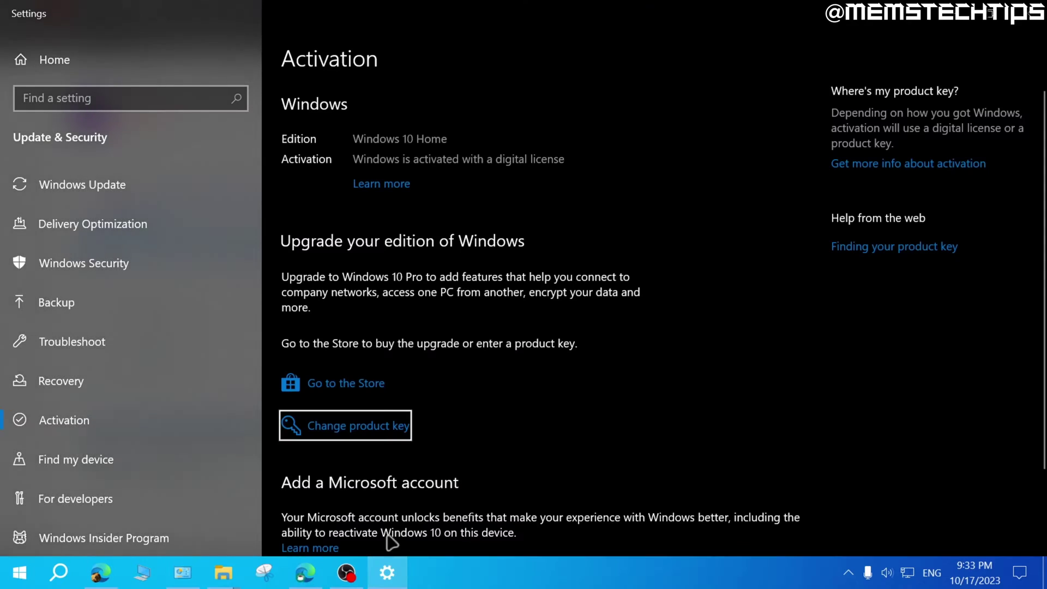
click(370, 426)
key(ctrl+v)
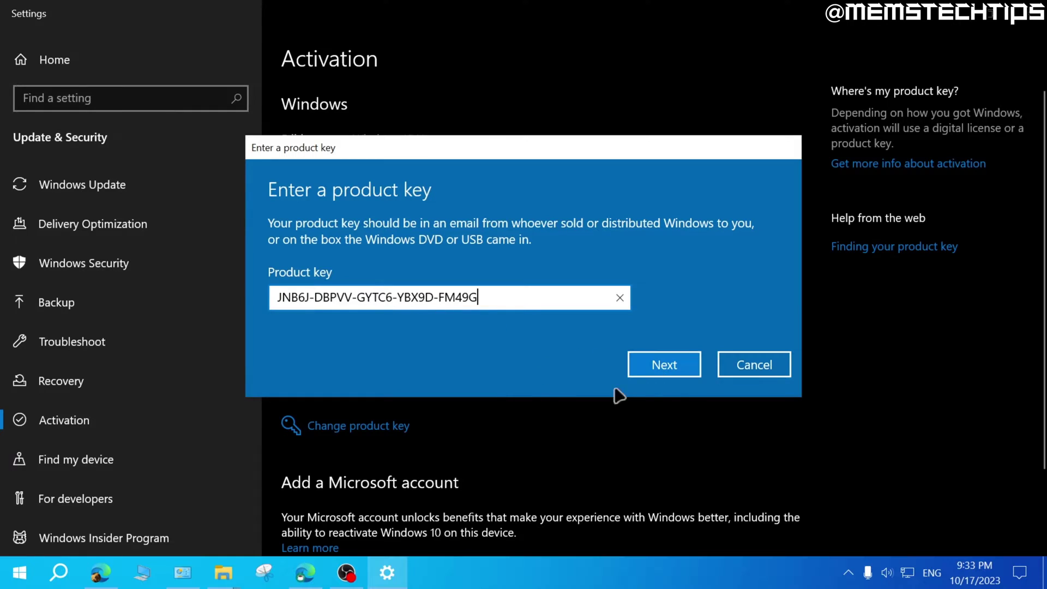
click(661, 366)
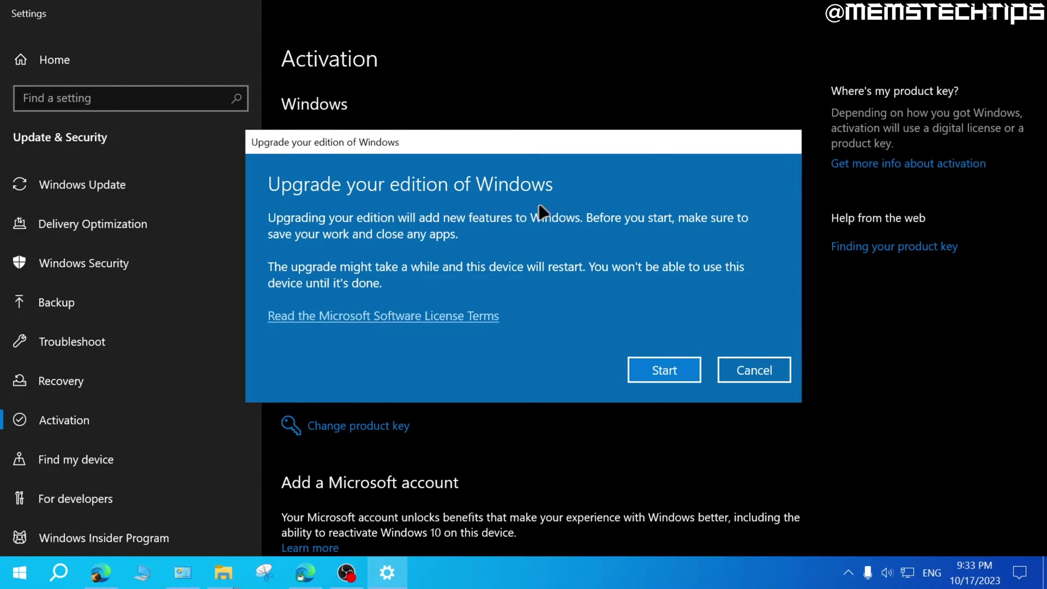
click(652, 375)
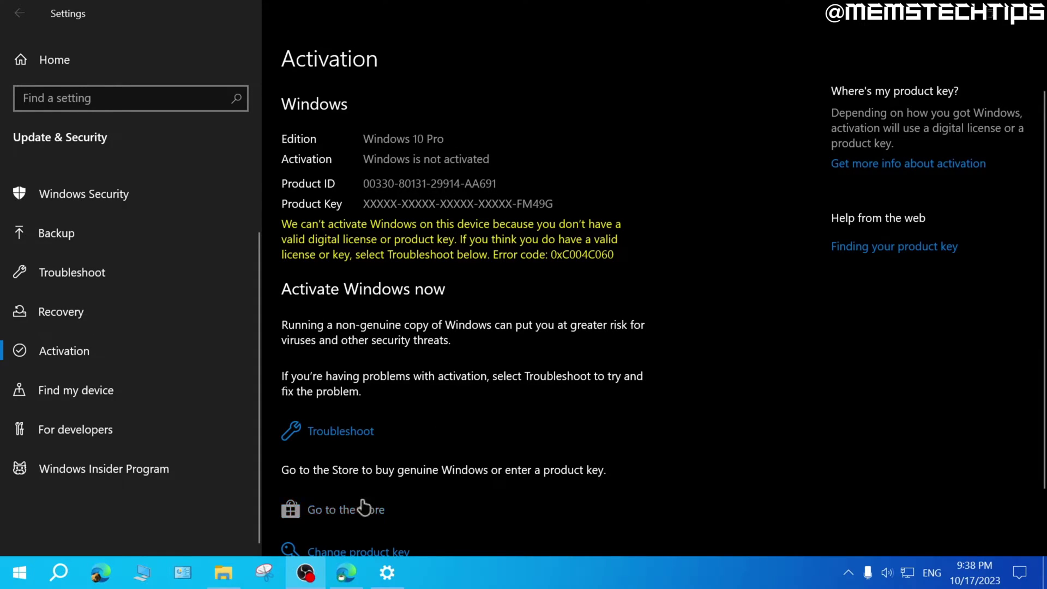
Copy the purchased product key listed under Code/Card on the Whokeys order page
click(345, 573)
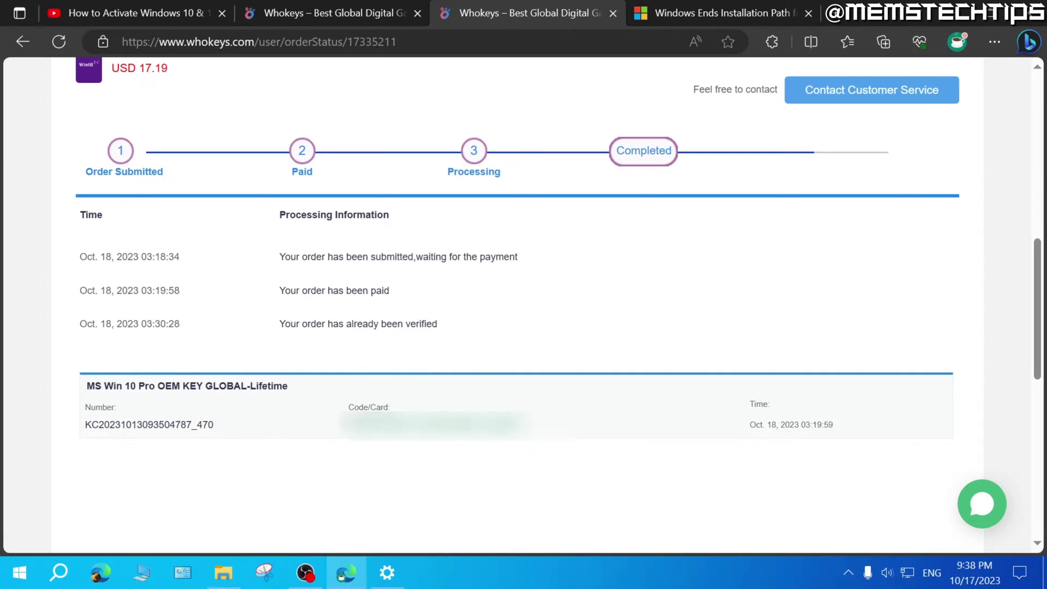
drag(346, 428, 526, 438)
right_click(495, 434)
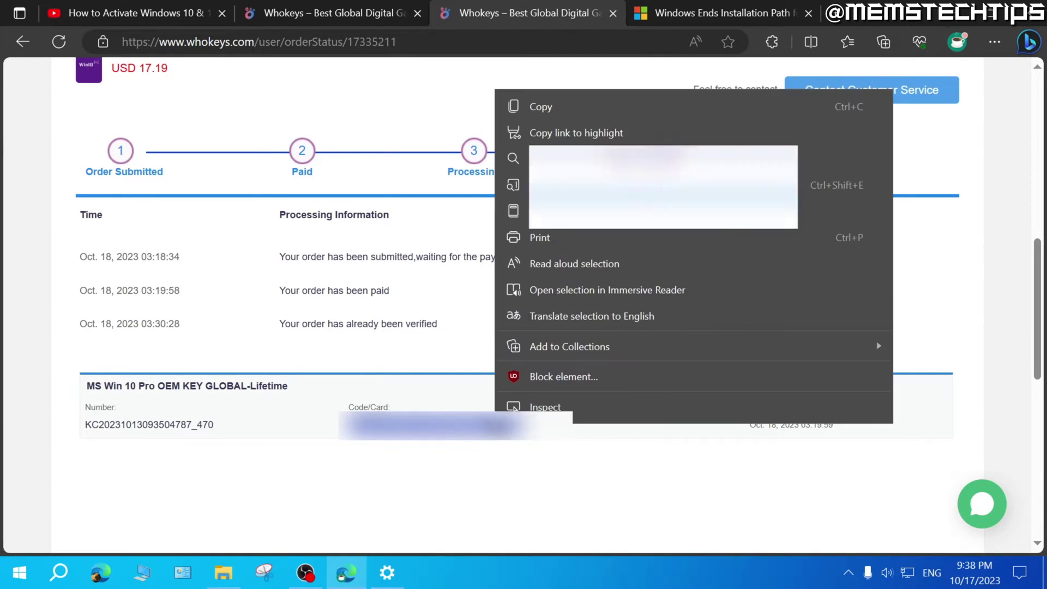
click(526, 106)
Enter the purchased Whokeys product key as the new product key and activate Windows 10 Pro
key(alt+Tab)
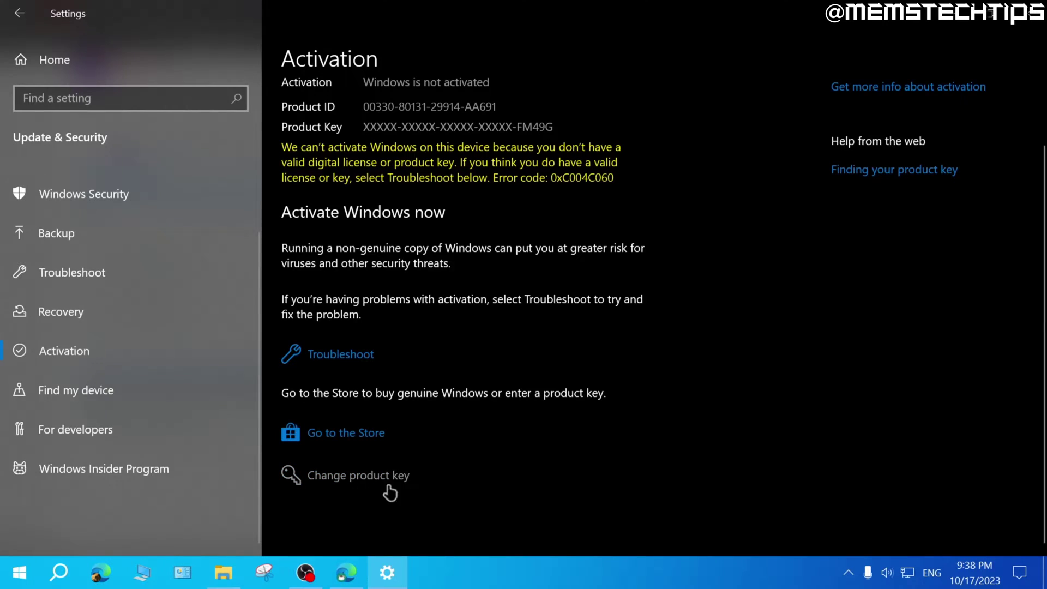
click(360, 480)
key(ctrl+v)
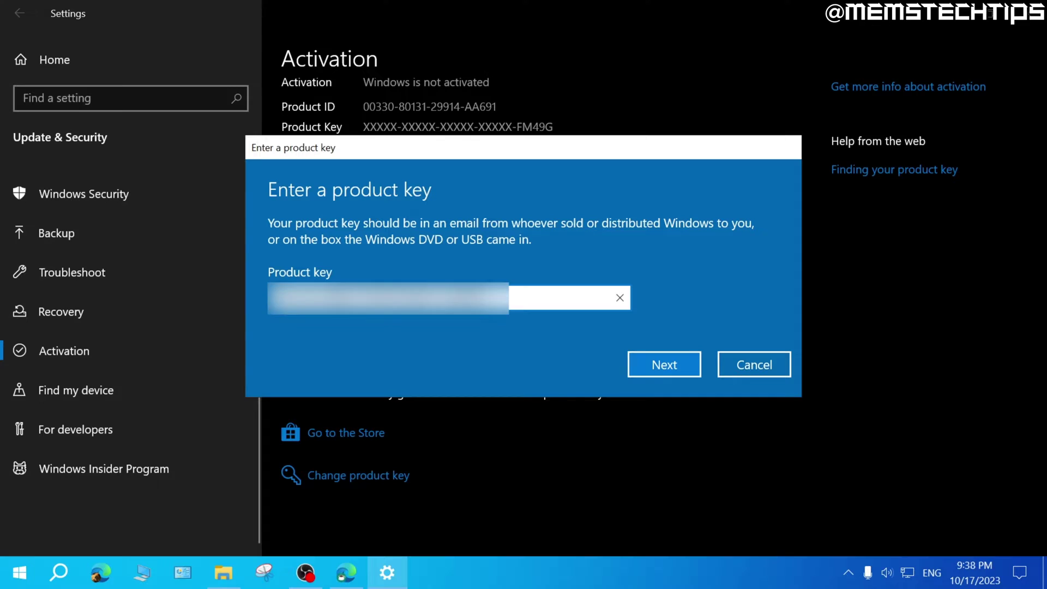
click(645, 371)
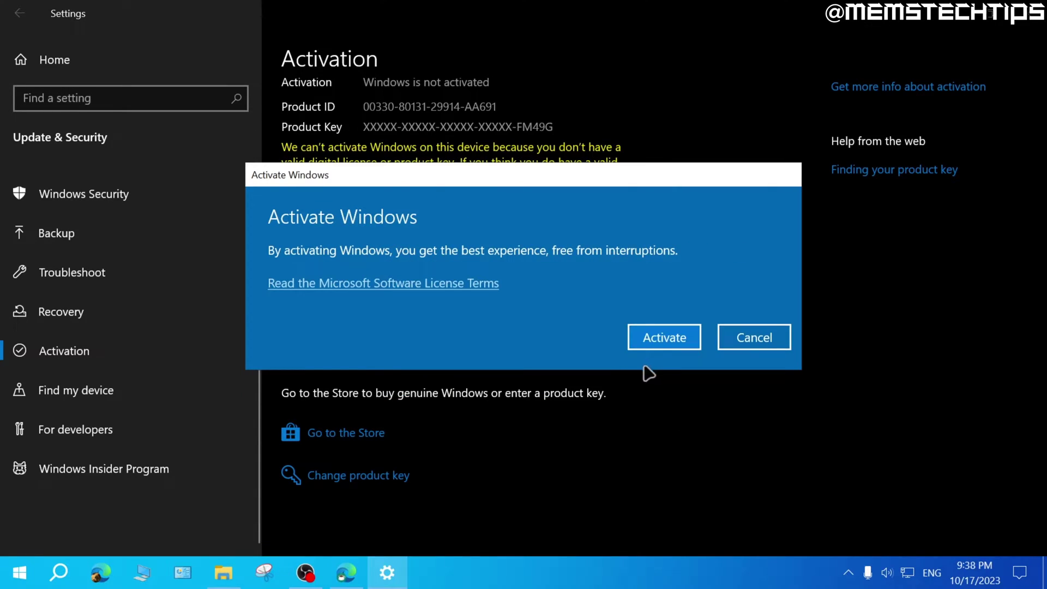
click(657, 338)
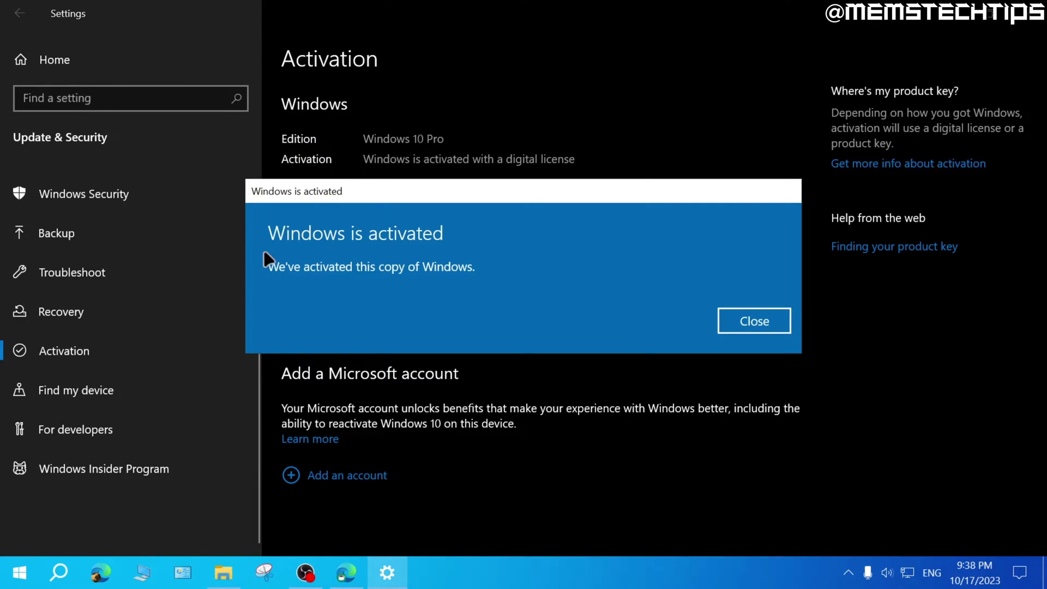
Close the 'Windows is activated' confirmation dialog
click(748, 330)
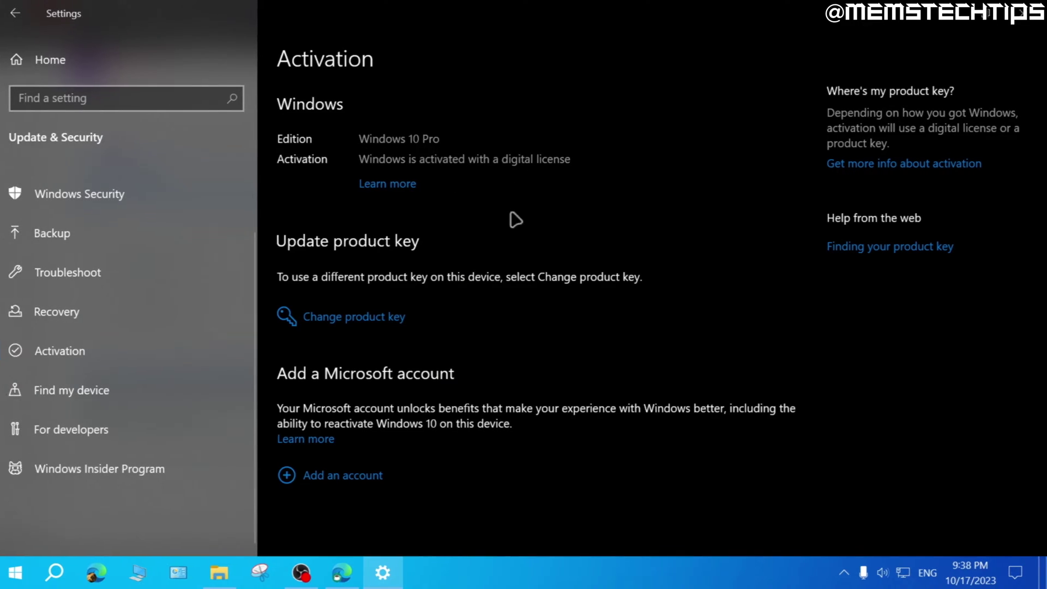